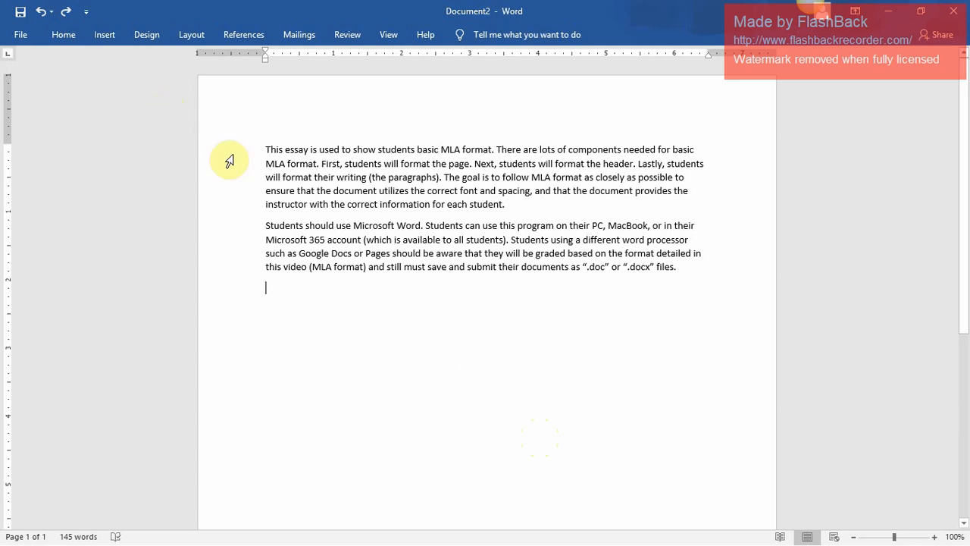
Set the entire document's text to Times New Roman, size 12
{"action": "left_click", "coordinate": [61, 35]}
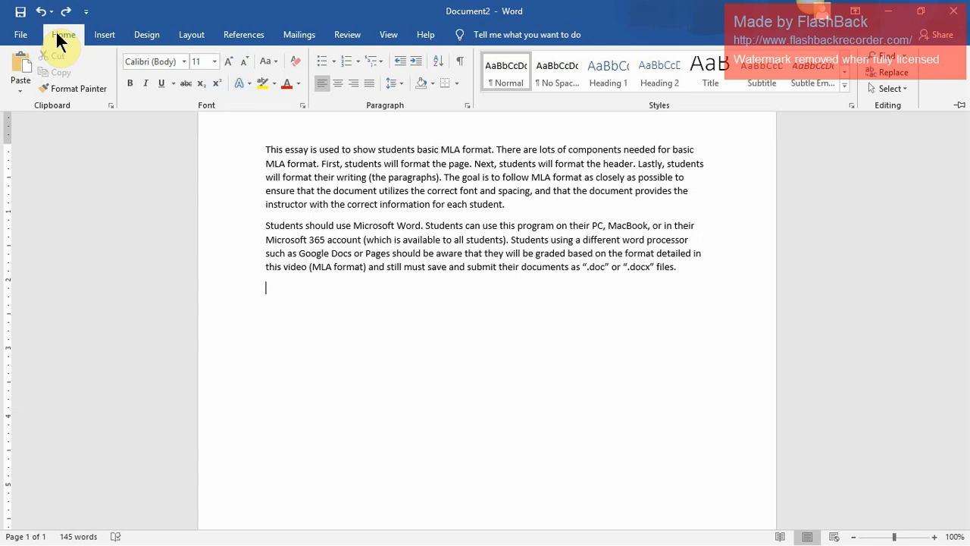
{"action": "key", "text": "ctrl+a"}
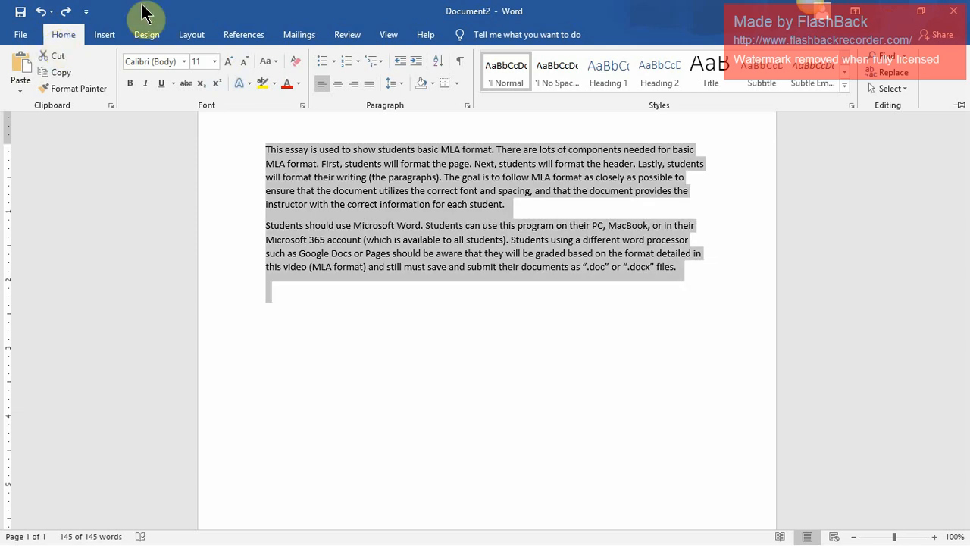
{"action": "left_click", "coordinate": [183, 61]}
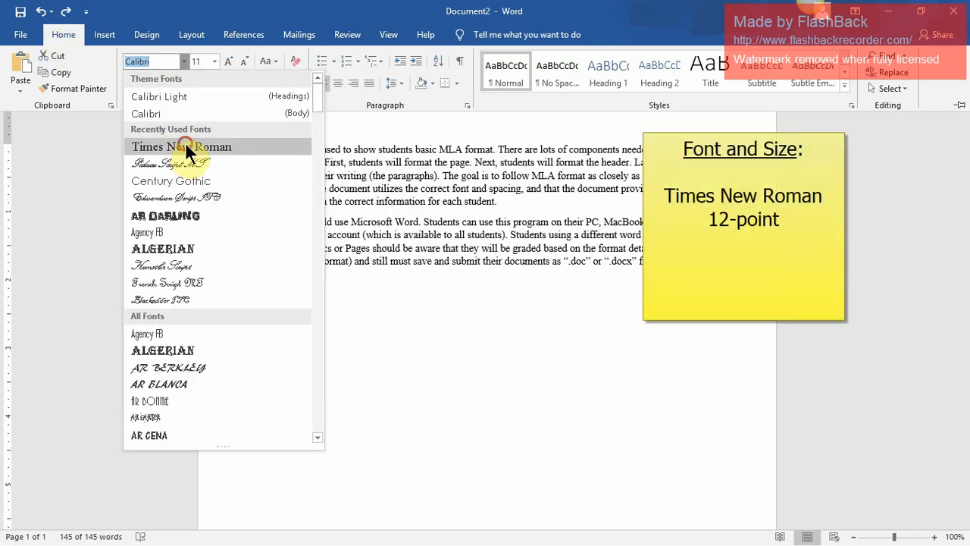
{"action": "left_click", "coordinate": [185, 144]}
{"action": "left_click", "coordinate": [217, 63]}
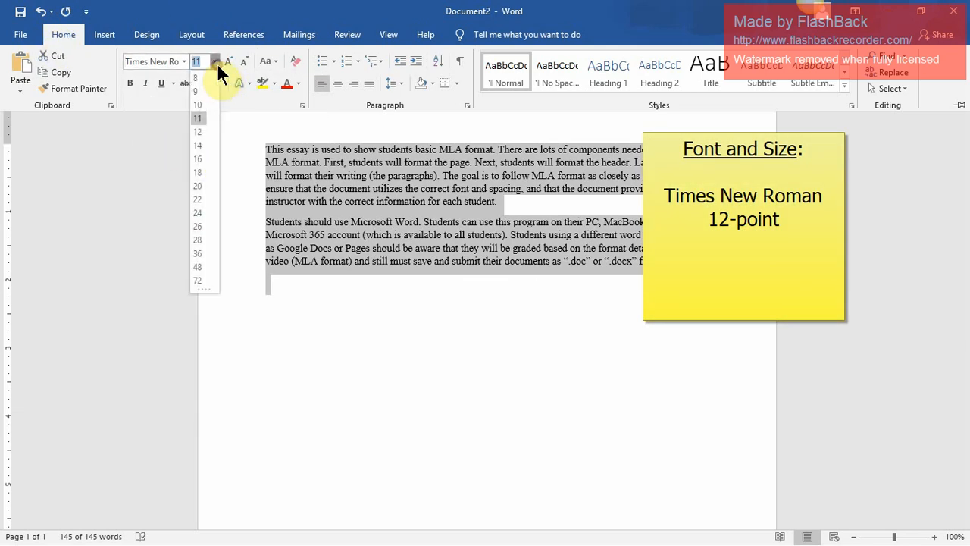
{"action": "left_click", "coordinate": [203, 129]}
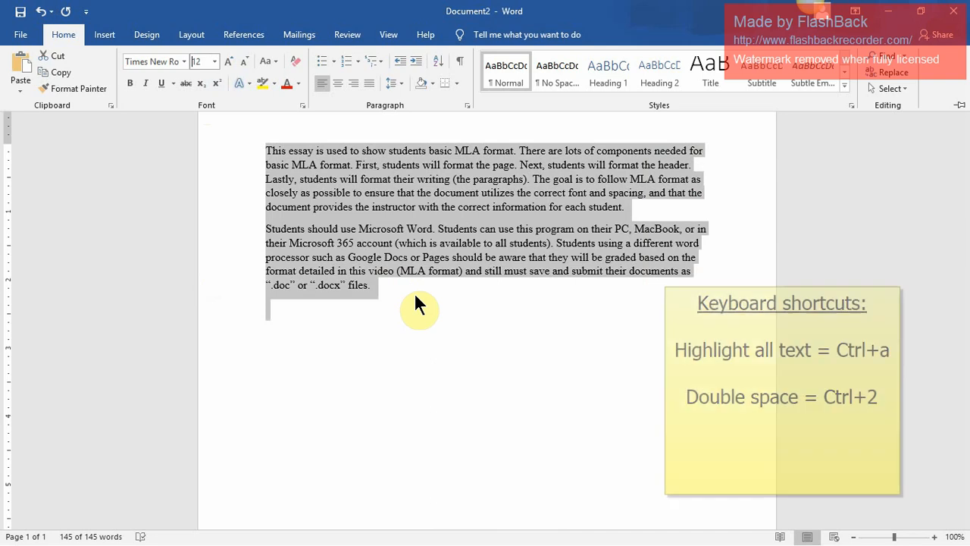
Set double line spacing and 0 pt spacing after paragraphs for all the text
{"action": "left_click", "coordinate": [468, 107]}
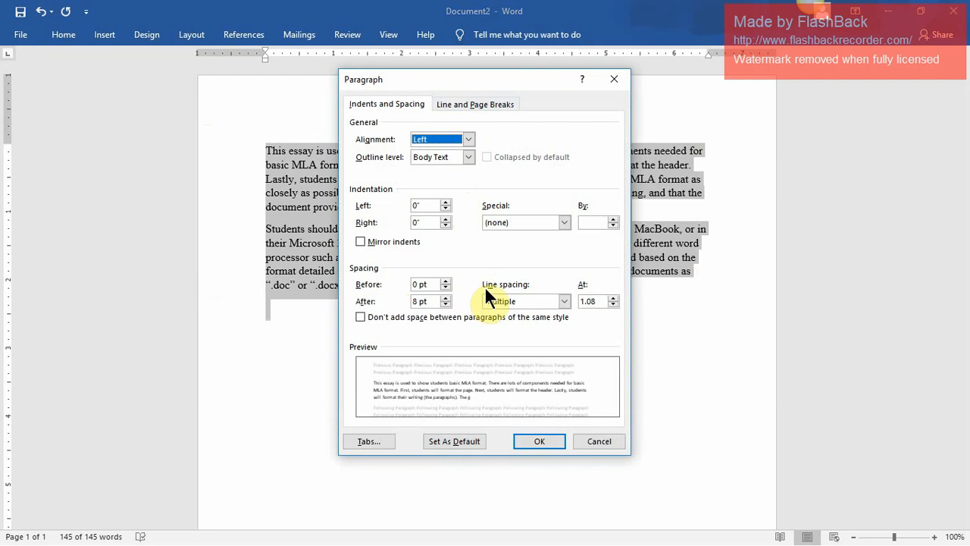
{"action": "left_click", "coordinate": [527, 300]}
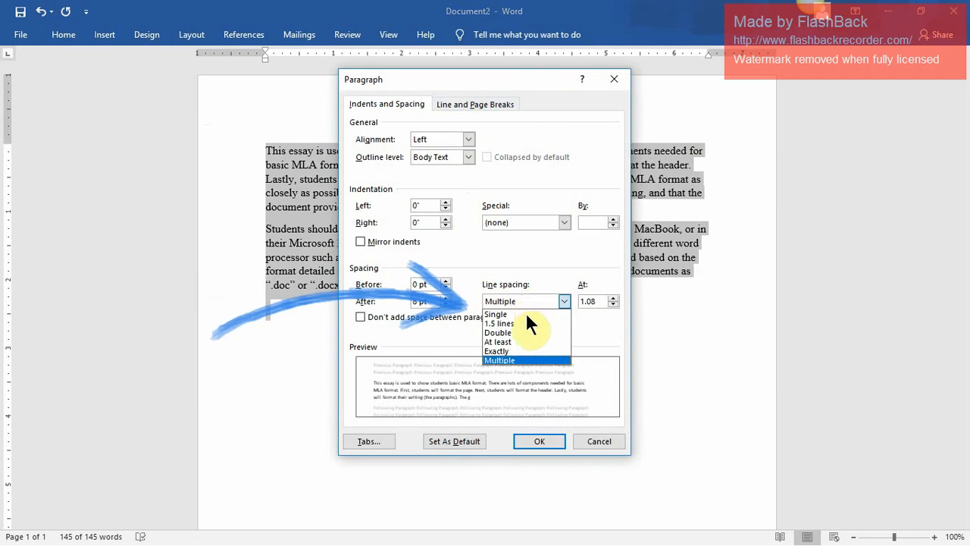
{"action": "left_click", "coordinate": [525, 327]}
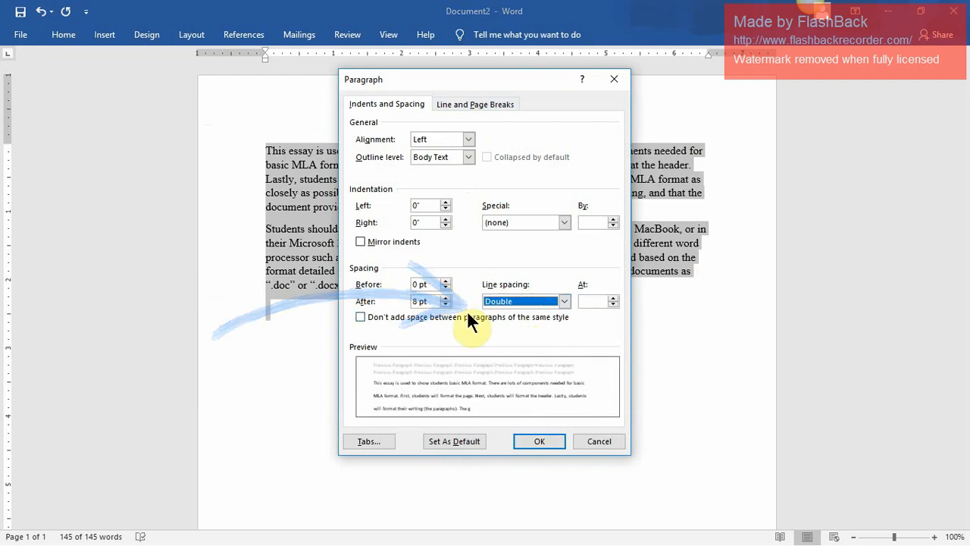
{"action": "left_click", "coordinate": [447, 300]}
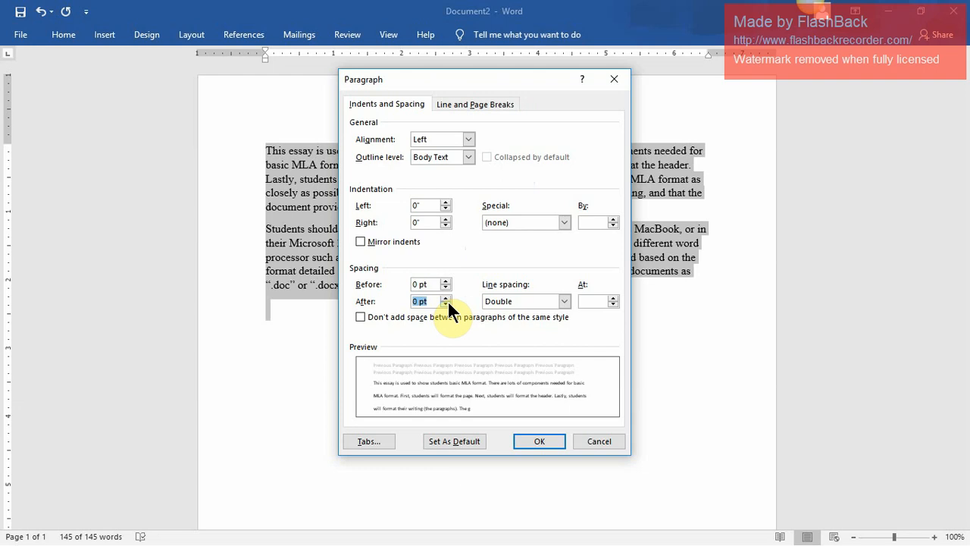
{"action": "left_click", "coordinate": [528, 443]}
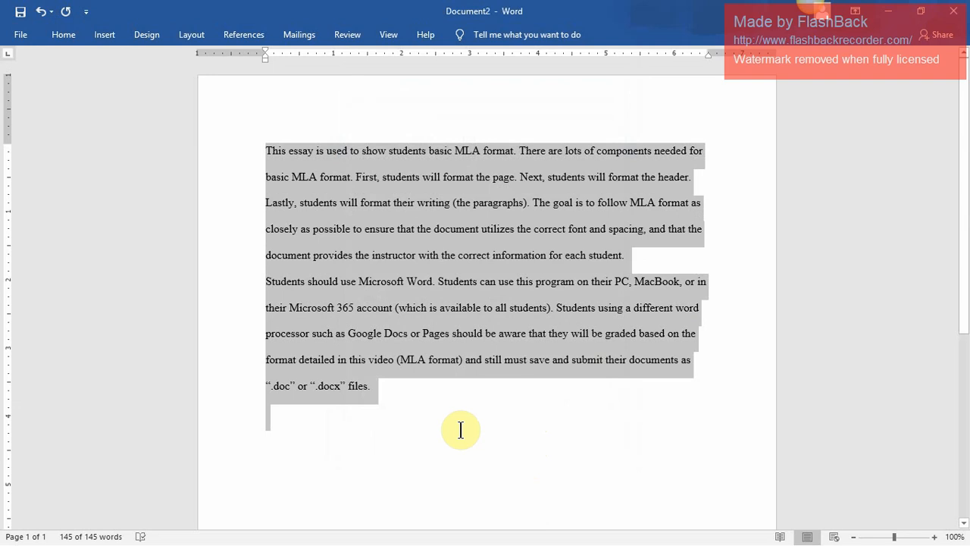
Insert an empty line above the essay's first paragraph
{"action": "left_click", "coordinate": [266, 148]}
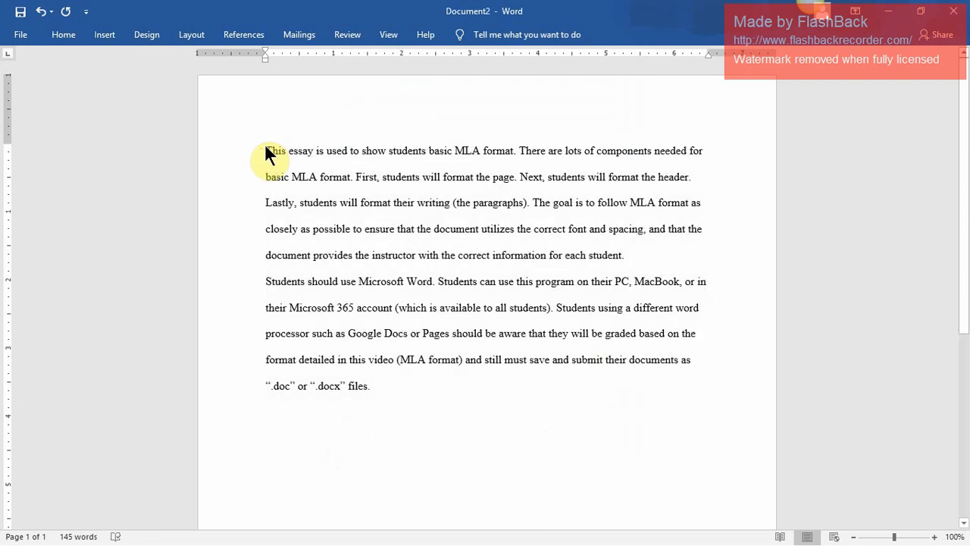
{"action": "key", "text": "Return"}
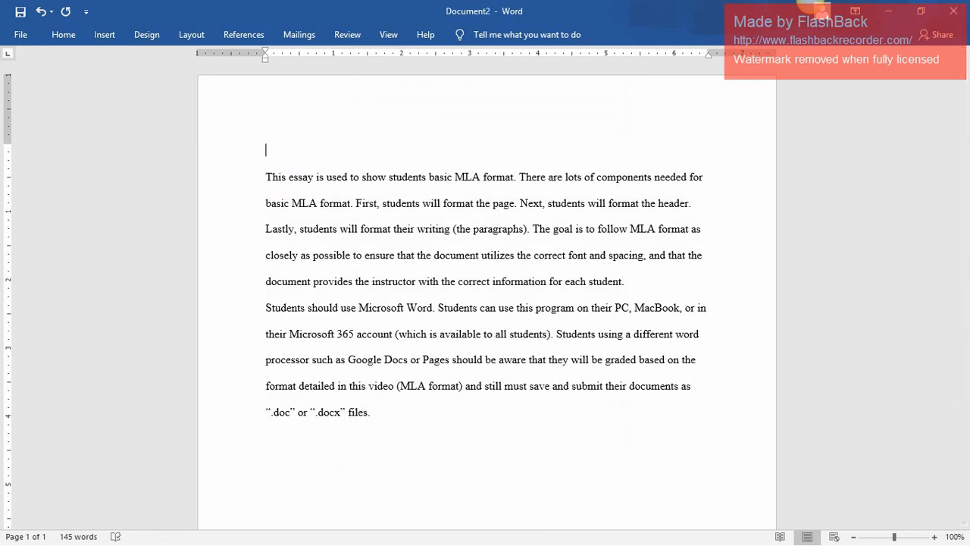
{"action": "type", "text": "Your name"}
{"action": "key", "text": "BackSpace"}
{"action": "key", "text": "BackSpace"}
{"action": "key", "text": "BackSpace"}
{"action": "key", "text": "BackSpace"}
{"action": "key", "text": "BackSpace"}
{"action": "key", "text": "BackSpace"}
{"action": "key", "text": "BackSpace"}
{"action": "key", "text": "BackSpace"}
{"action": "key", "text": "BackSpace"}
Enter the student's full name, the instructor's name and the class "English 101" on separate lines above the essay
{"action": "type", "text": "Jane Smith"}
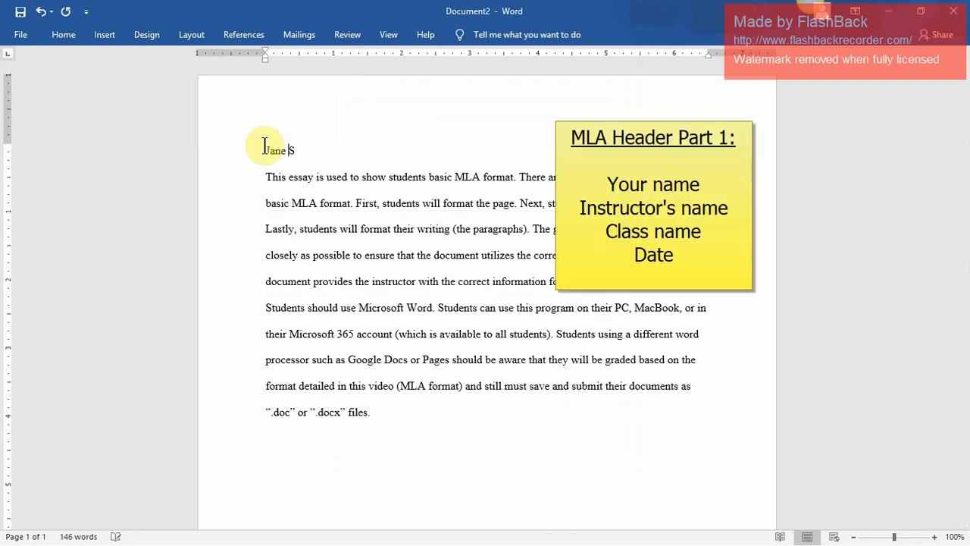
{"action": "key", "text": "Return"}
{"action": "type", "text": "Mrs. Long"}
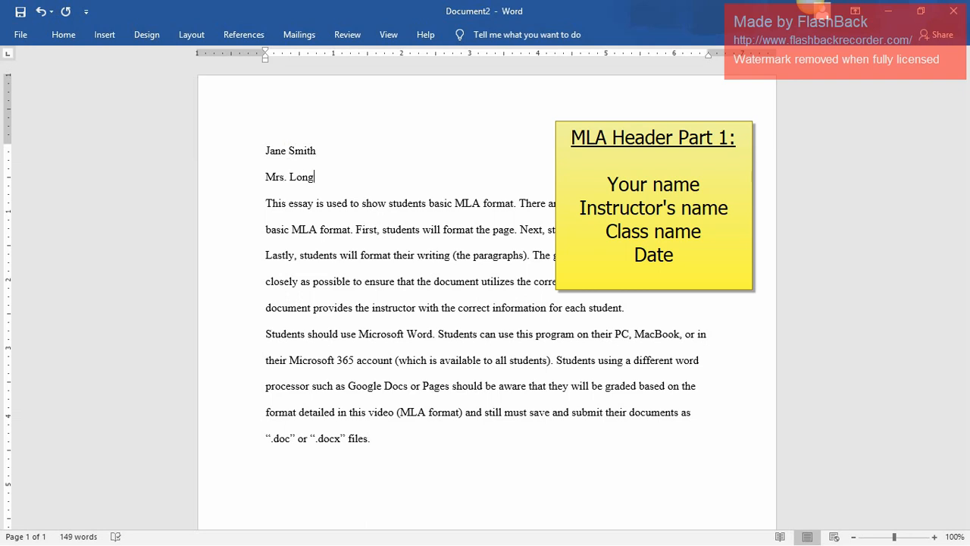
{"action": "key", "text": "Return"}
{"action": "type", "text": "English 101"}
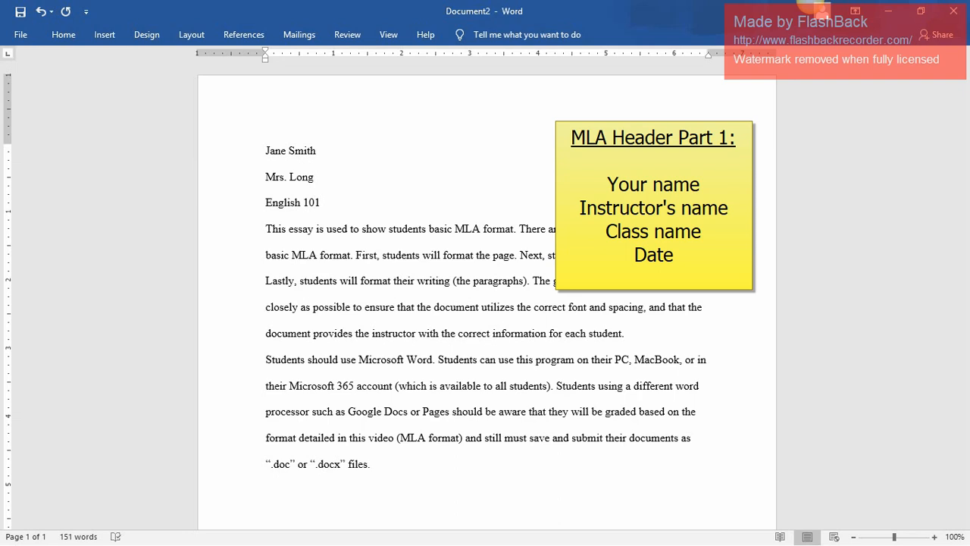
Add the date "2 September 2019" on its own line below the class name
{"action": "key", "text": "Return"}
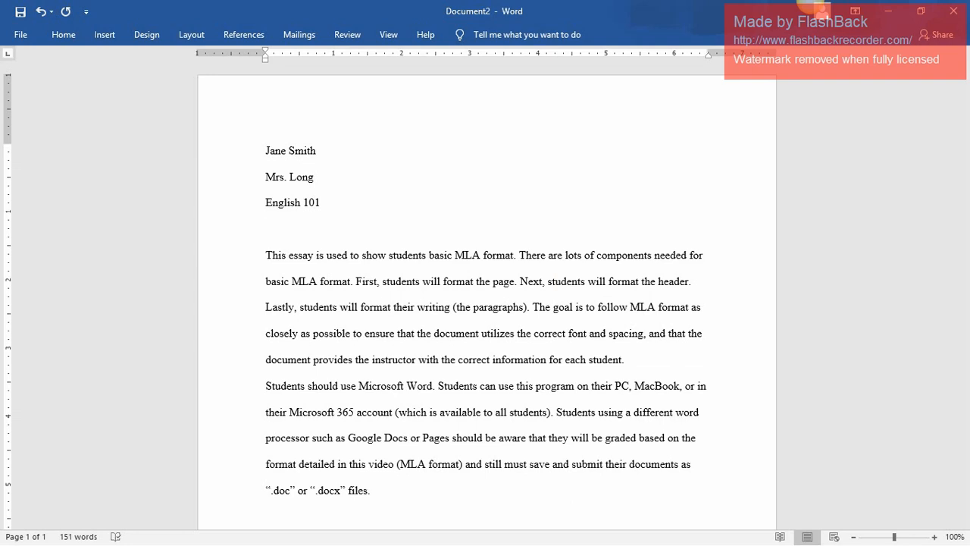
{"action": "type", "text": "2 "}
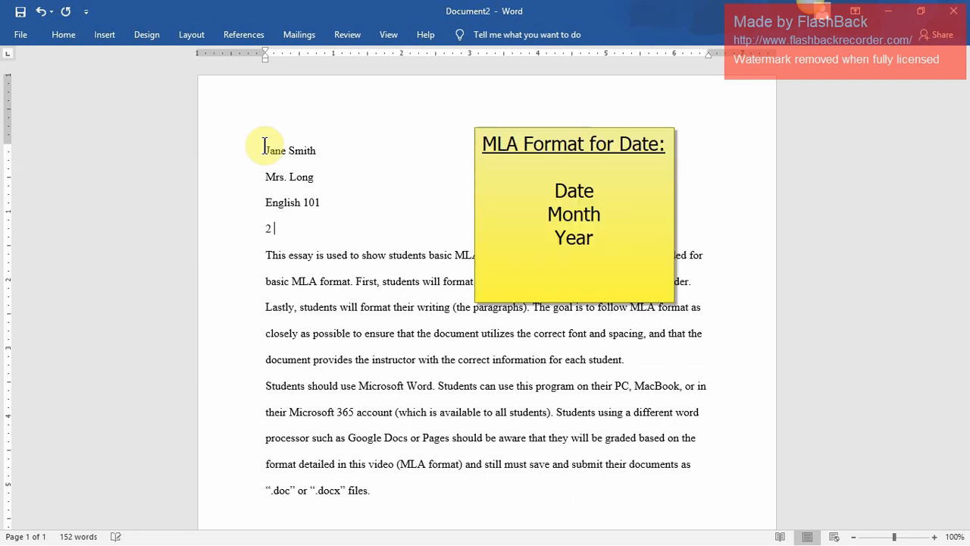
{"action": "type", "text": "September "}
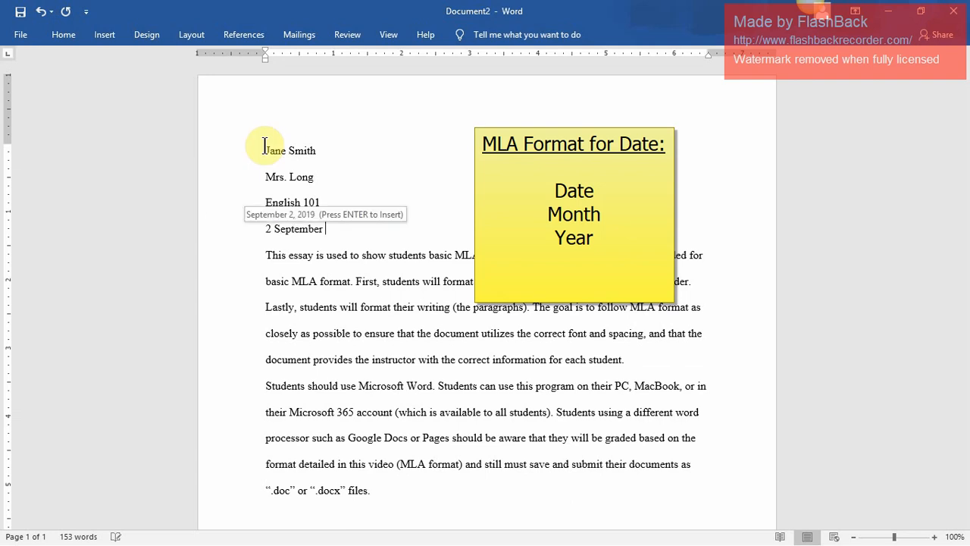
{"action": "type", "text": "2019"}
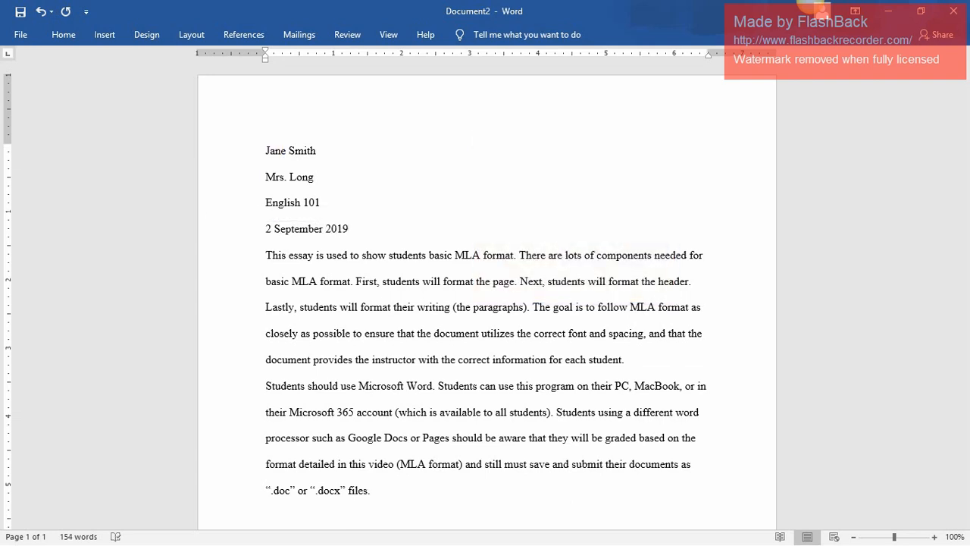
Add the centered title "MLA Format Sample Paper" on a new line below the date
{"action": "key", "text": "Return"}
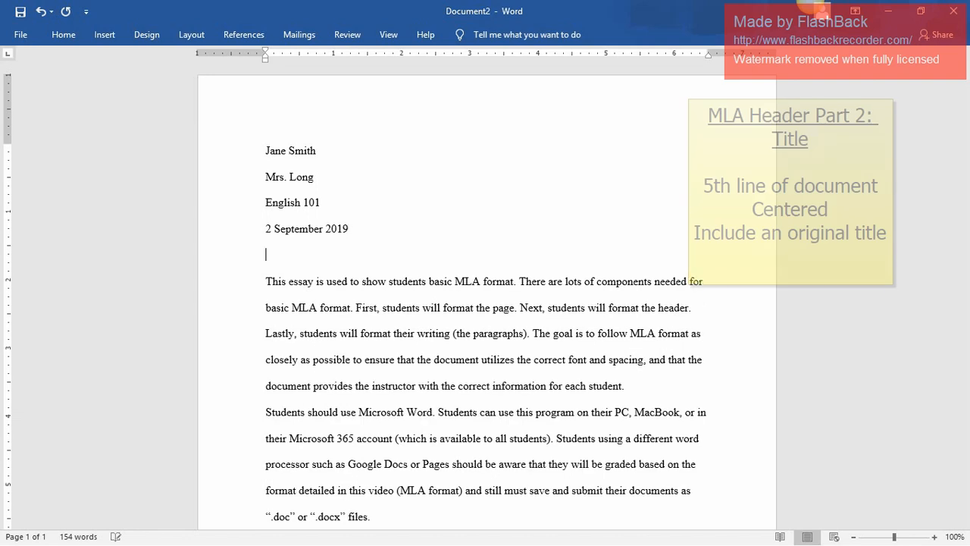
{"action": "left_click", "coordinate": [54, 42]}
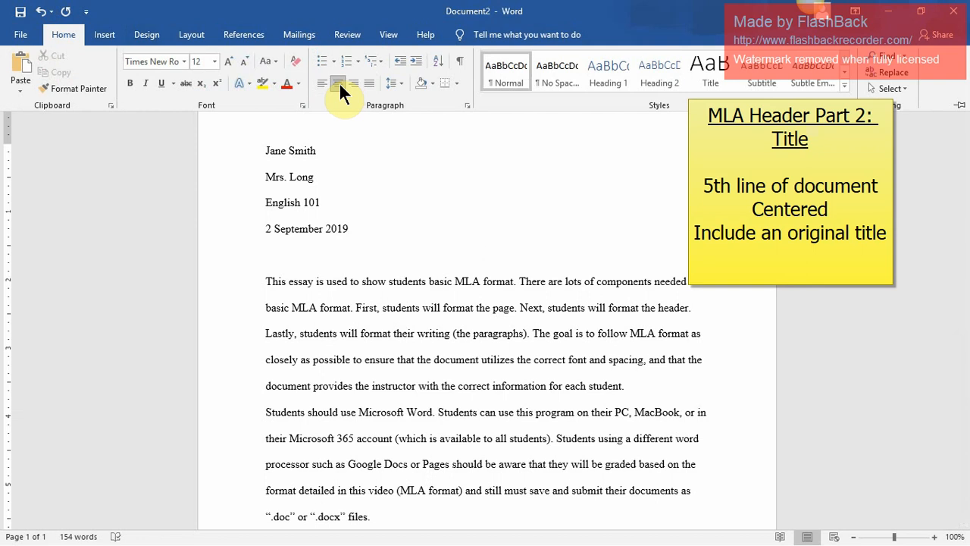
{"action": "left_click", "coordinate": [338, 82]}
{"action": "type", "text": "MLA Form"}
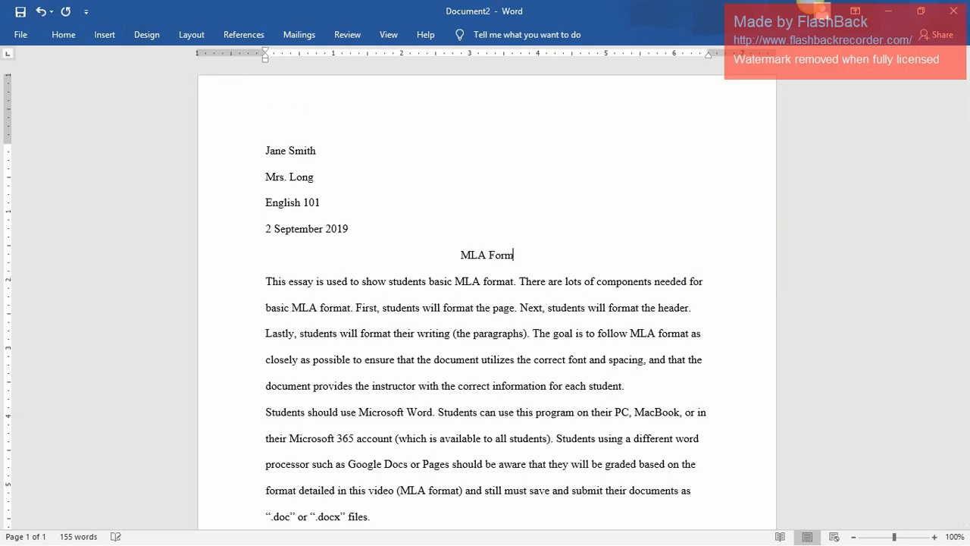
{"action": "type", "text": "at Sample Pap"}
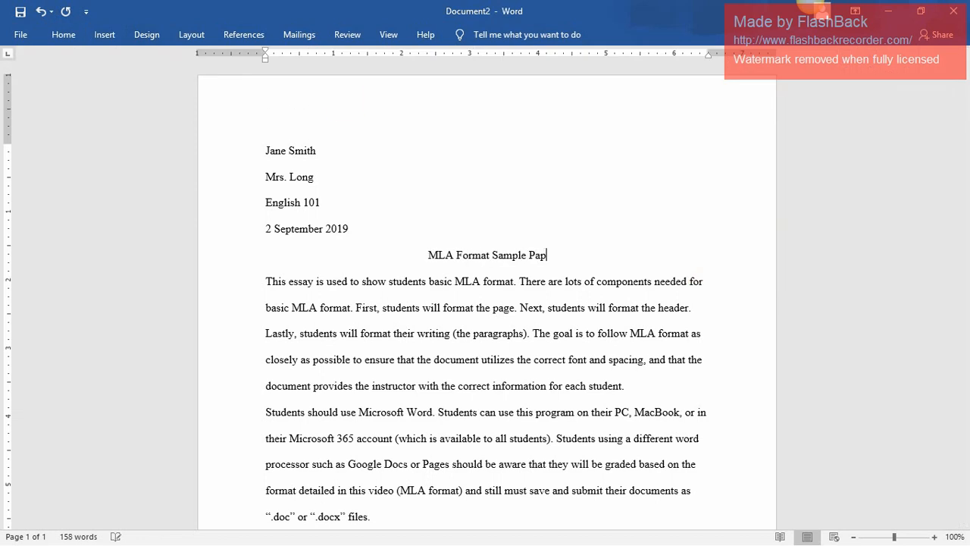
{"action": "type", "text": "er"}
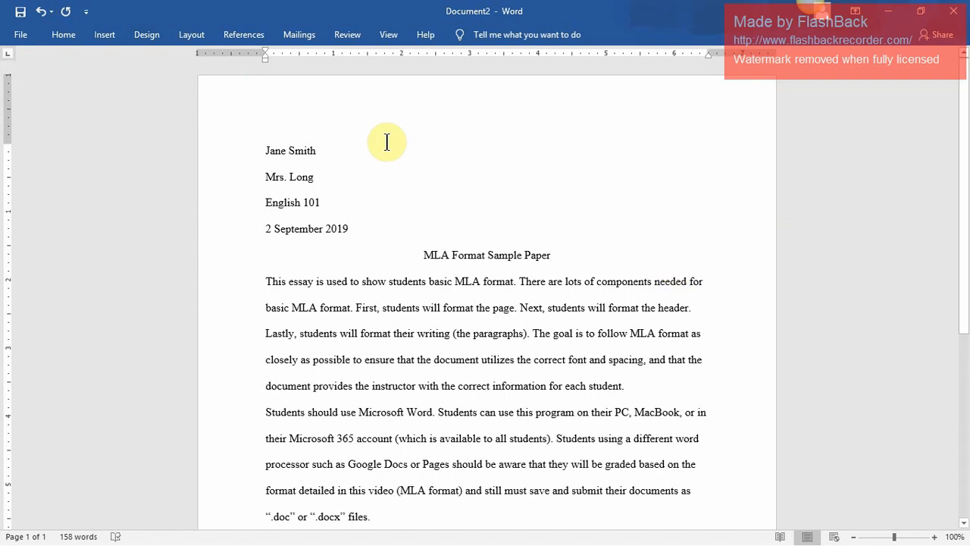
Open the page header and insert a right-aligned top-of-page number in the Plain Number 3 style
{"action": "double_click", "coordinate": [350, 114]}
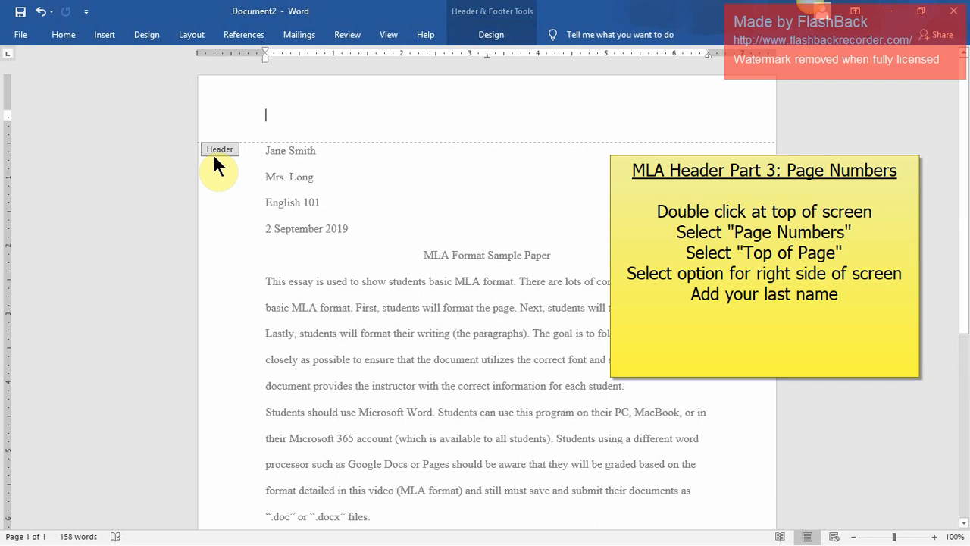
{"action": "left_click", "coordinate": [485, 36]}
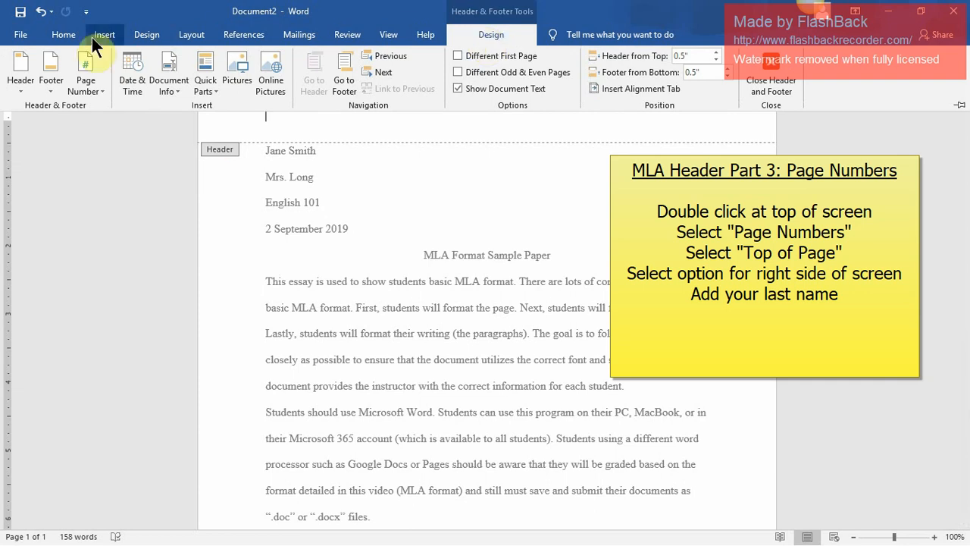
{"action": "left_click", "coordinate": [80, 84]}
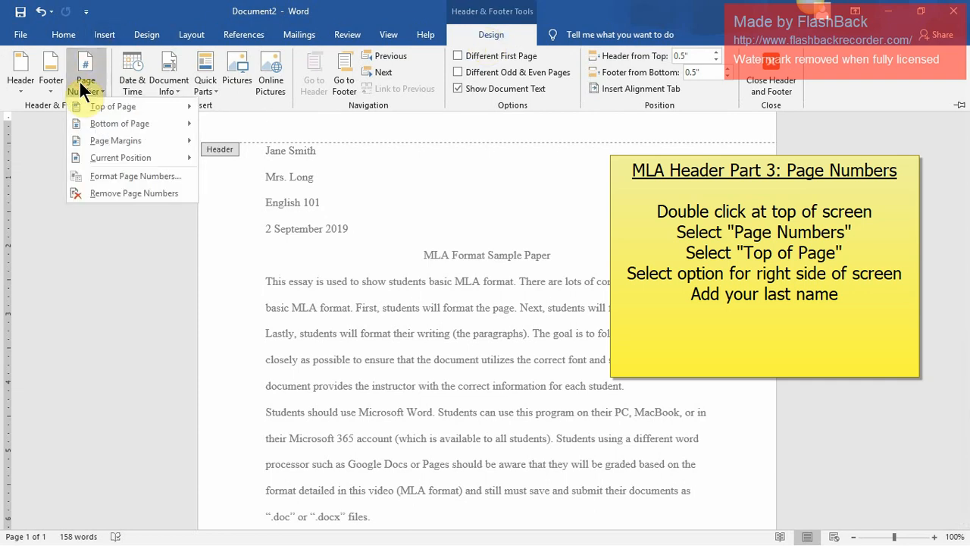
{"action": "mouse_move", "coordinate": [133, 106]}
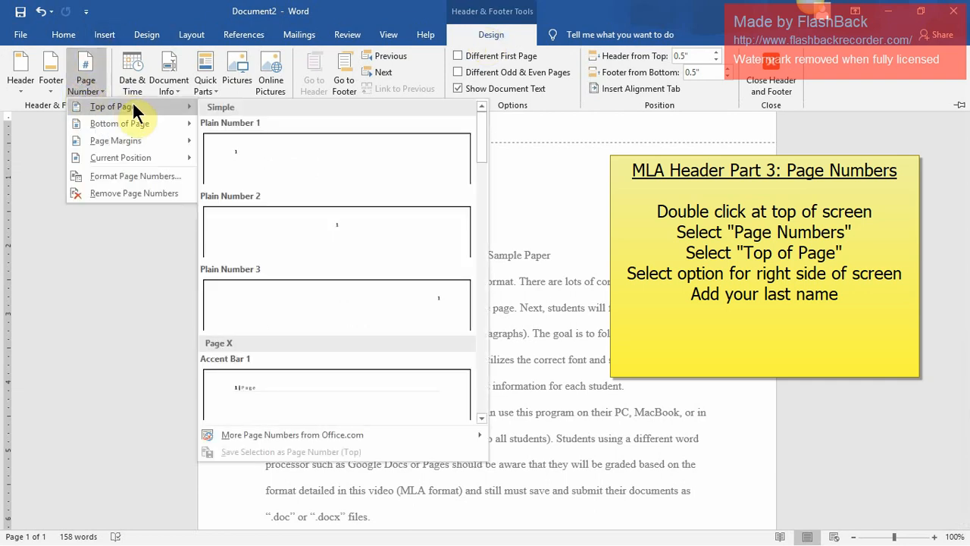
{"action": "left_click", "coordinate": [407, 314]}
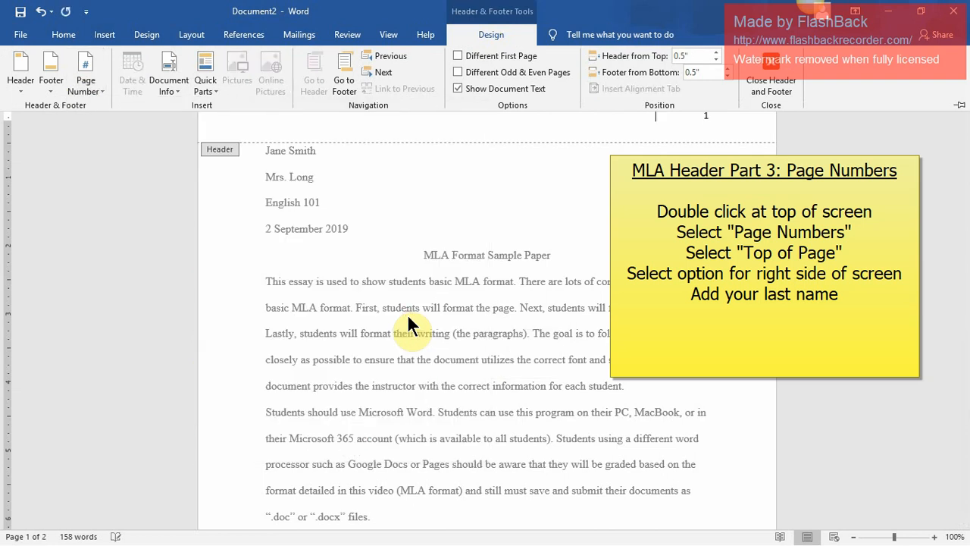
Enter the student's last name and a space before the page number in the header
{"action": "left_click", "coordinate": [705, 116]}
{"action": "type", "text": "Smit"}
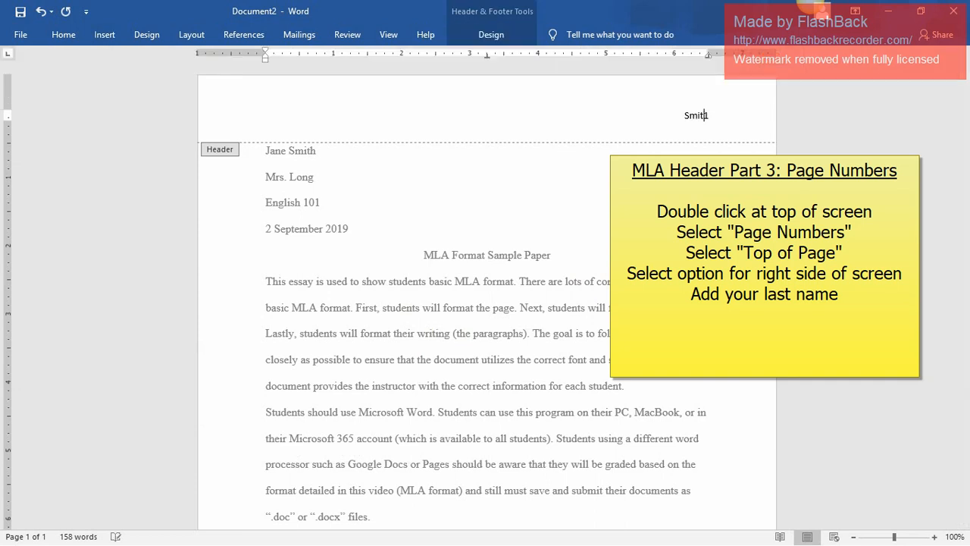
{"action": "type", "text": "h"}
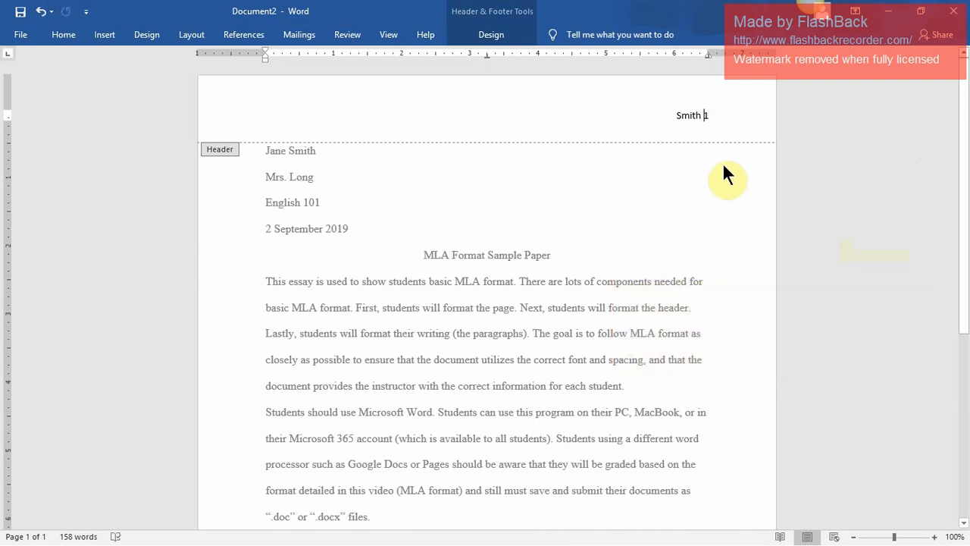
Format the last name and page number in the header as Times New Roman, size 12
{"action": "left_click_drag", "start_coordinate": [716, 119], "coordinate": [666, 119]}
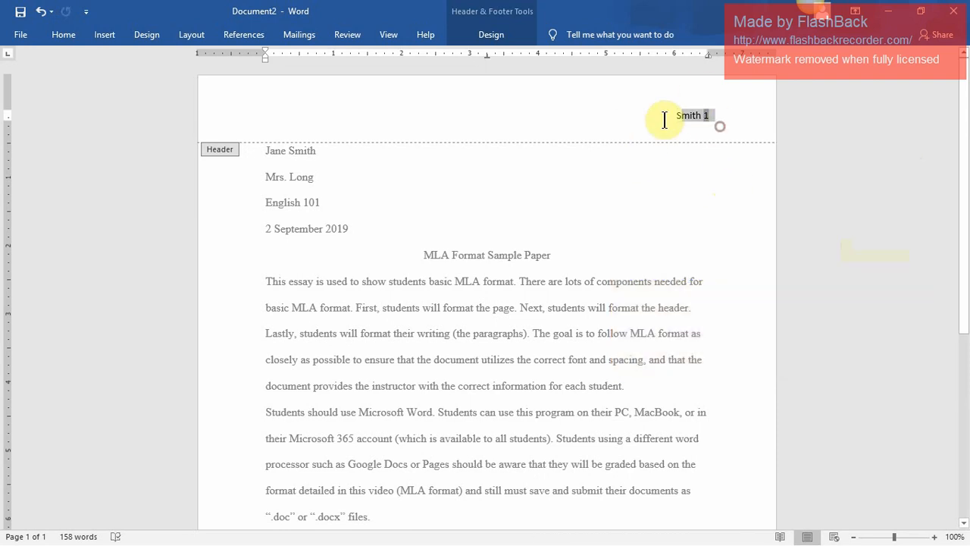
{"action": "left_click", "coordinate": [63, 35]}
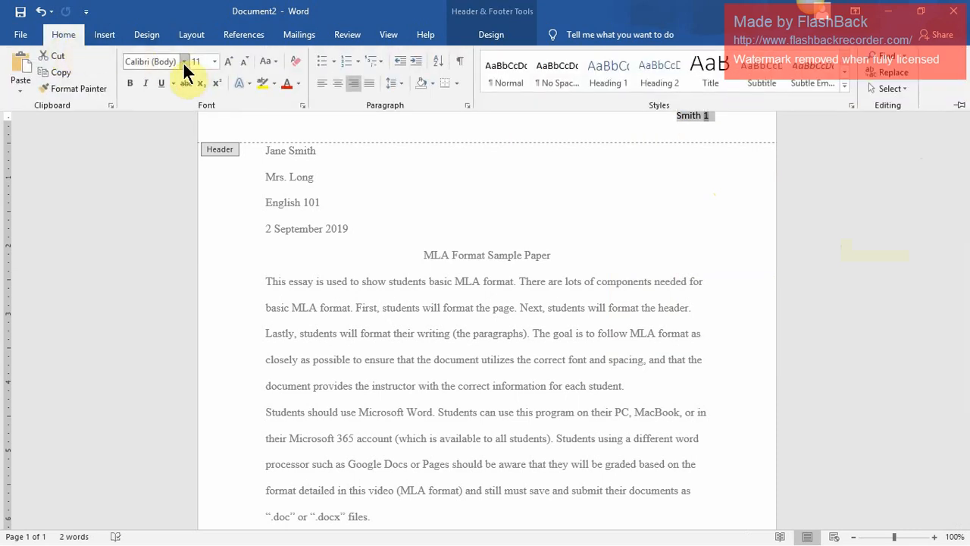
{"action": "left_click", "coordinate": [184, 63]}
{"action": "left_click", "coordinate": [199, 146]}
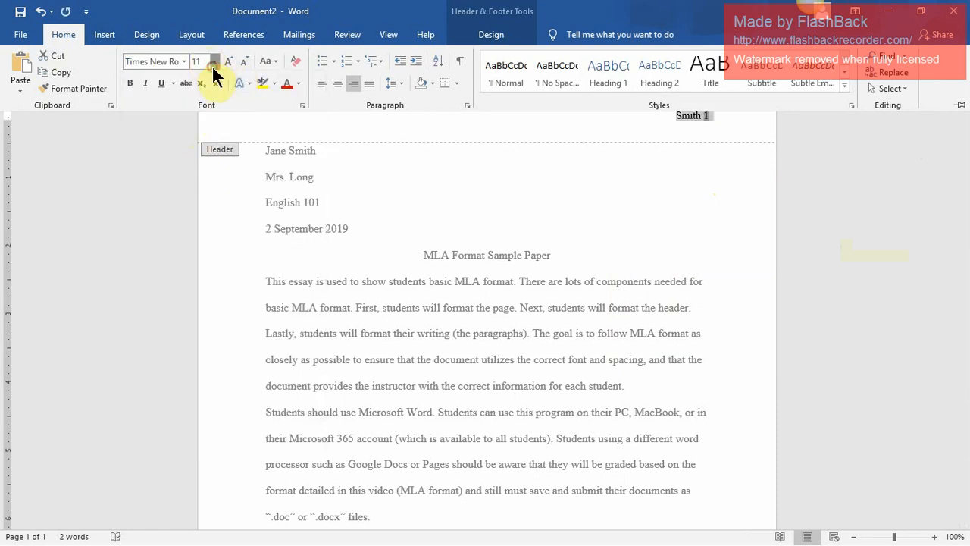
{"action": "left_click", "coordinate": [214, 61]}
{"action": "left_click", "coordinate": [199, 130]}
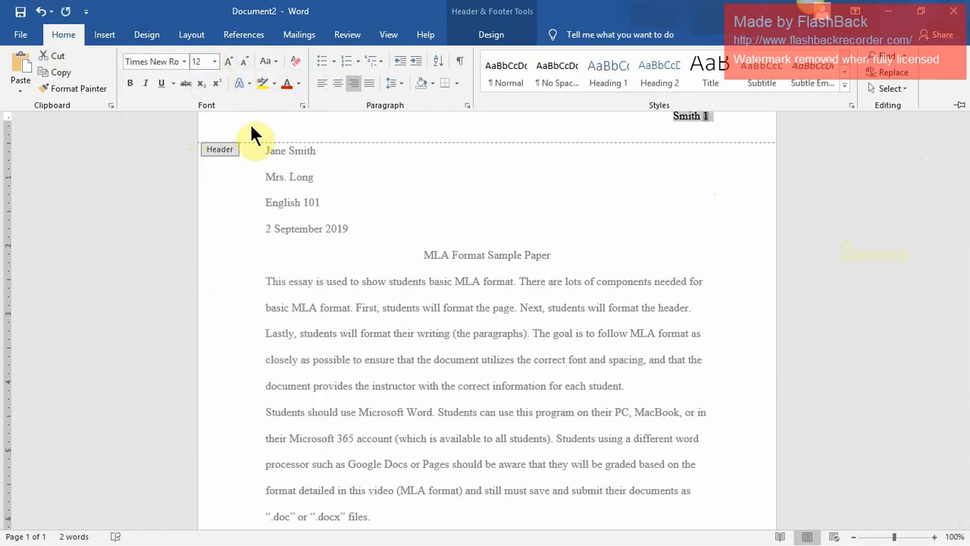
Collapse the ribbon and leave header editing to return to the essay's body text
{"action": "key", "text": "ctrl+F1"}
{"action": "double_click", "coordinate": [436, 199]}
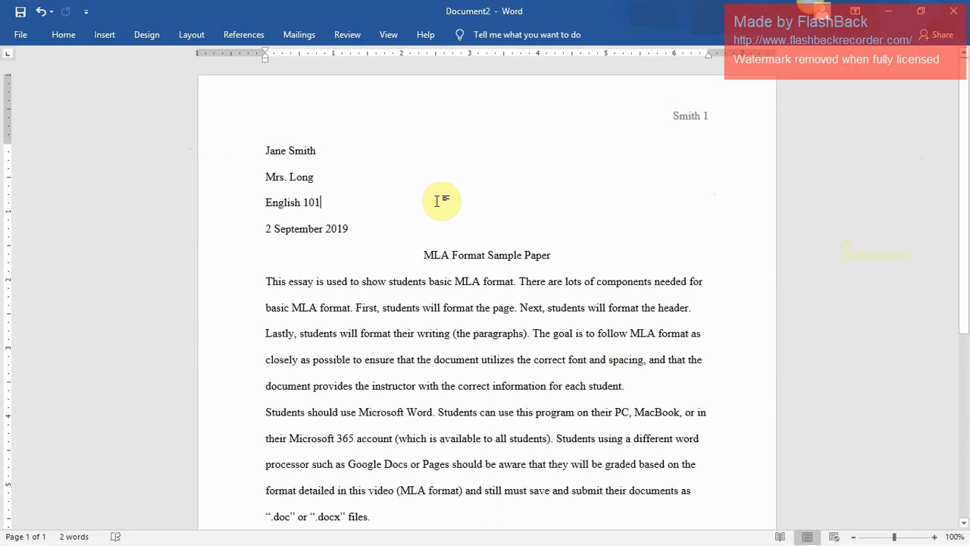
Add blank lines after the last paragraph until a second page starts, and check the running header there
{"action": "scroll", "coordinate": [437, 200], "scroll_direction": "down", "scroll_amount": 1}
{"action": "scroll", "coordinate": [438, 198], "scroll_direction": "down", "scroll_amount": 1}
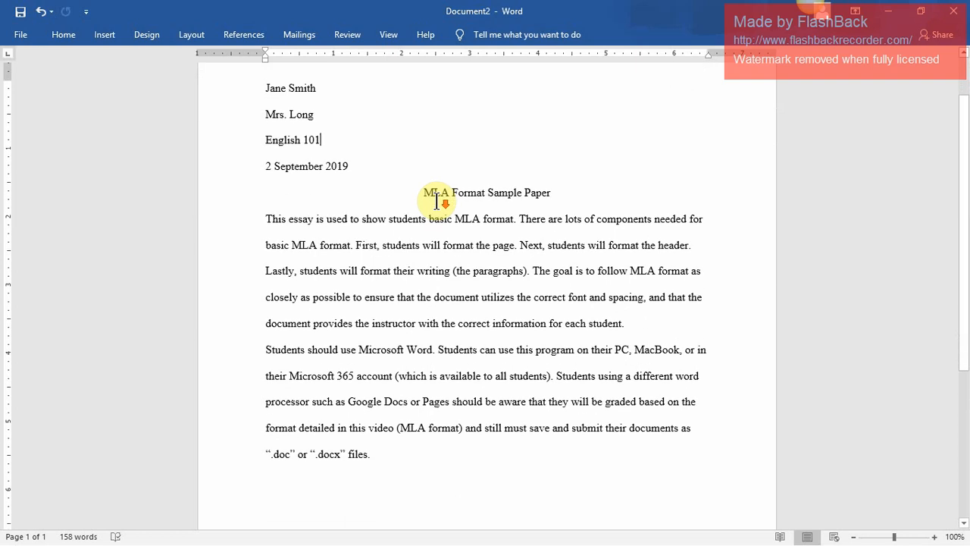
{"action": "left_click", "coordinate": [437, 451]}
{"action": "key", "text": "Return"}
{"action": "key", "text": "Return"}
{"action": "key", "text": "Return"}
{"action": "key", "text": "Return"}
{"action": "key", "text": "Return"}
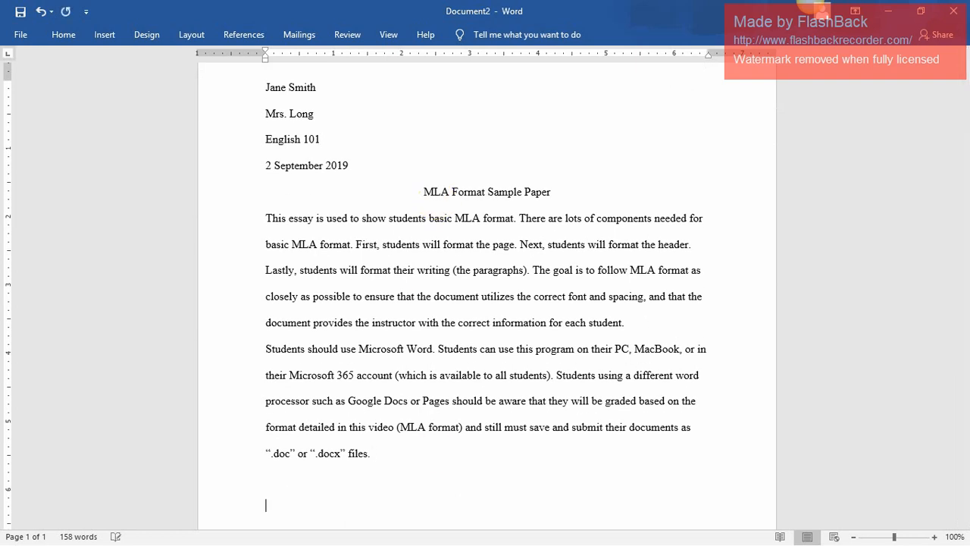
{"action": "key", "text": "Return"}
{"action": "key", "text": "Return"}
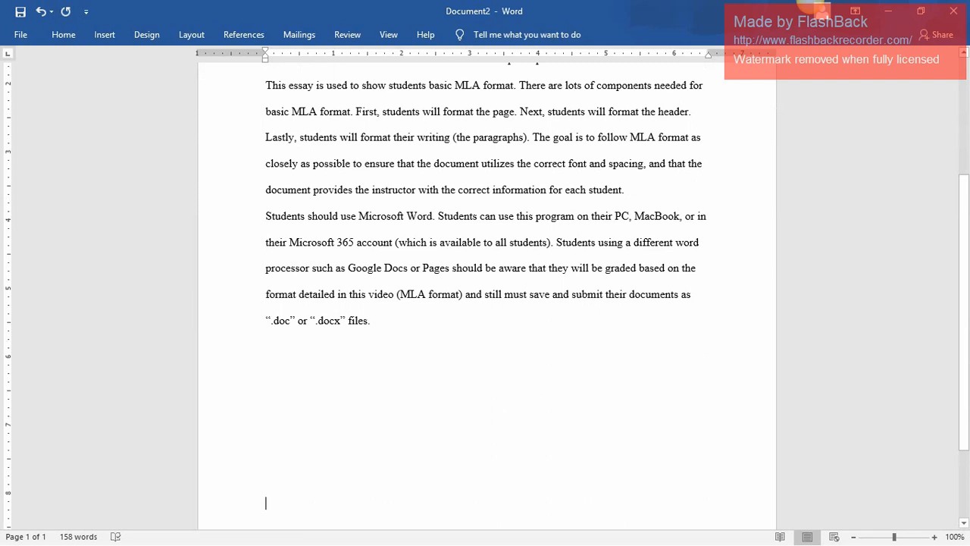
{"action": "key", "text": "Return"}
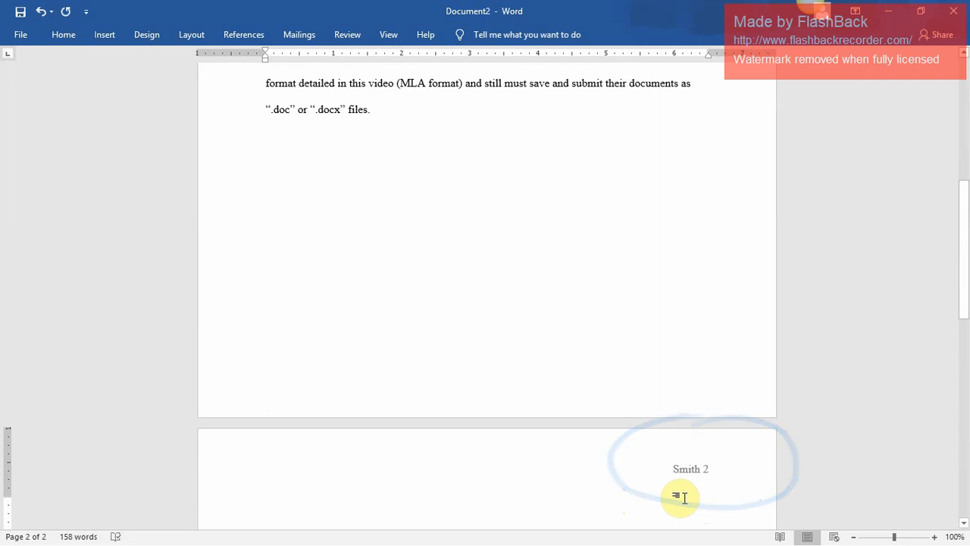
{"action": "scroll", "coordinate": [684, 497], "scroll_direction": "down", "scroll_amount": 1}
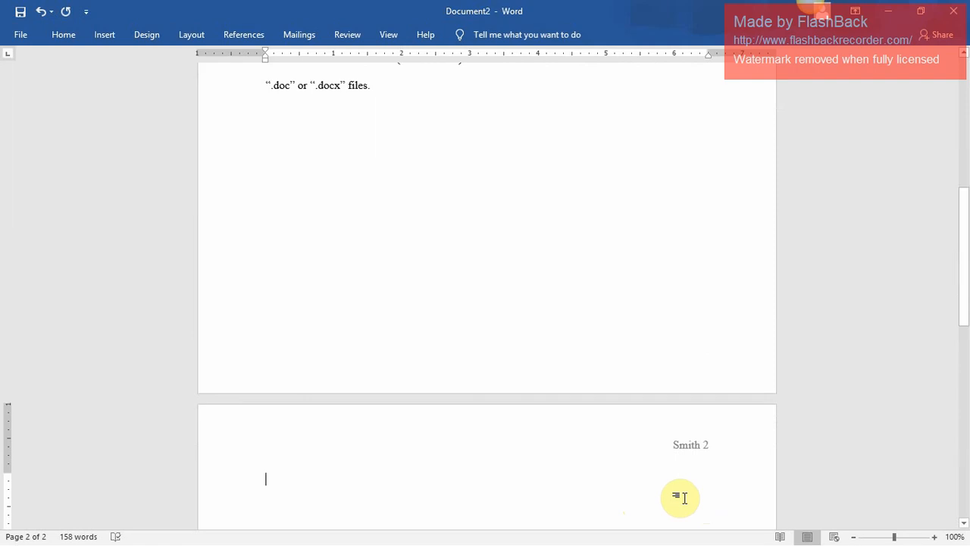
Delete the blank lines below the last paragraph and return to the start of the essay
{"action": "key", "text": "BackSpace"}
{"action": "key", "text": "BackSpace"}
{"action": "scroll", "coordinate": [685, 497], "scroll_direction": "up", "scroll_amount": 10}
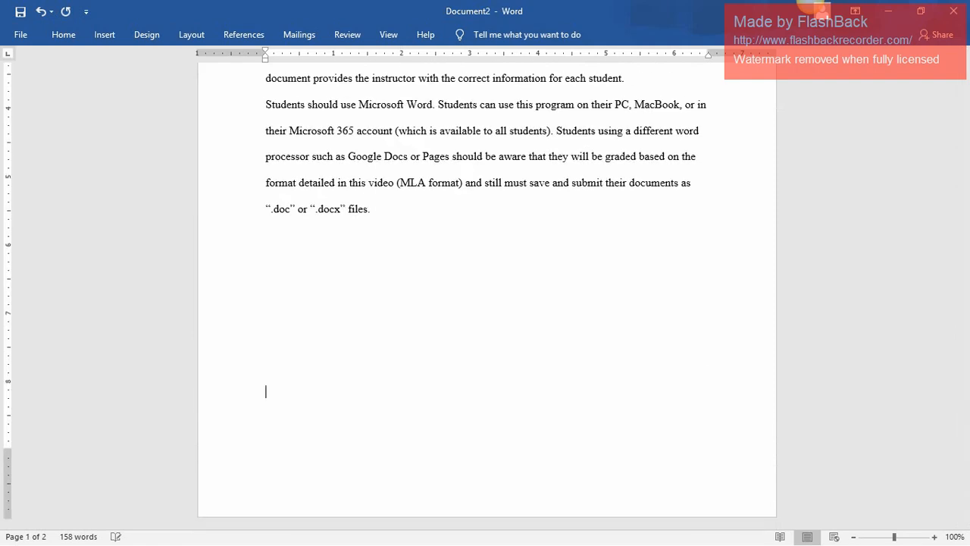
{"action": "scroll", "coordinate": [487, 284], "scroll_direction": "up", "scroll_amount": 7}
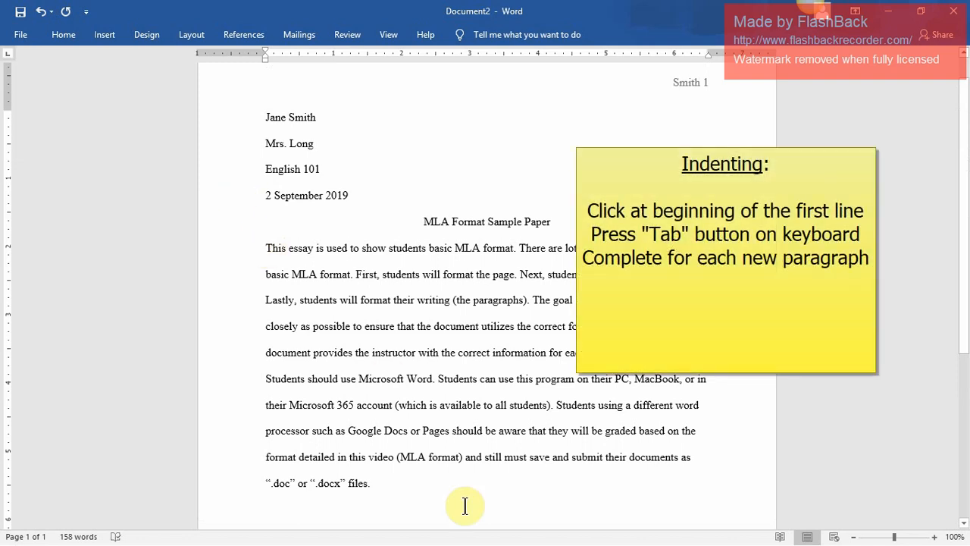
Indent the first line of both body paragraphs by one tab stop
{"action": "key", "text": "Tab"}
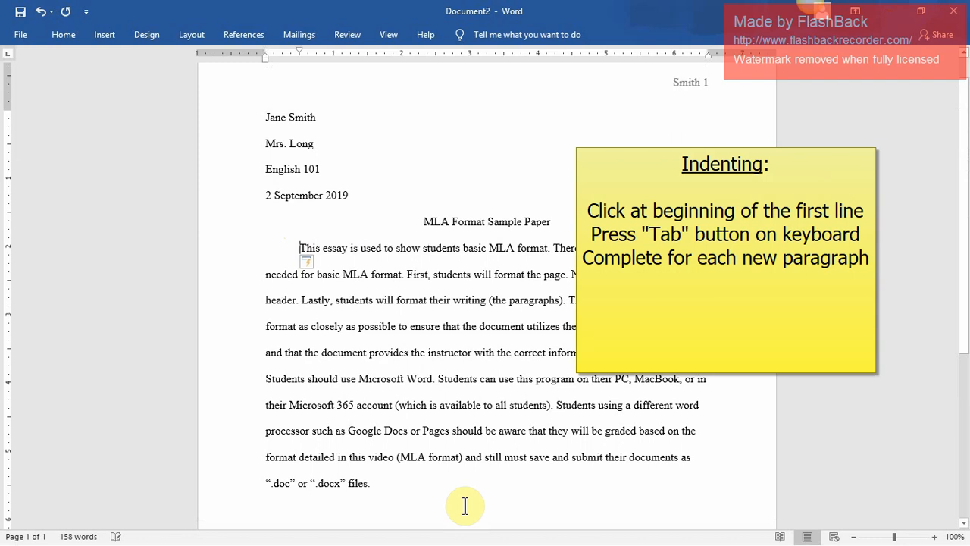
{"action": "left_click", "coordinate": [264, 379]}
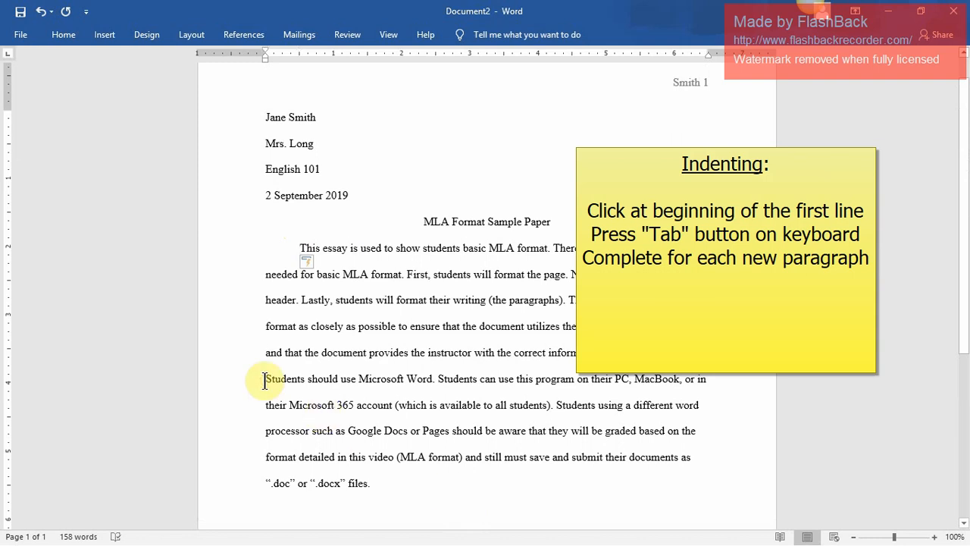
{"action": "key", "text": "Tab"}
{"action": "left_click", "coordinate": [665, 497]}
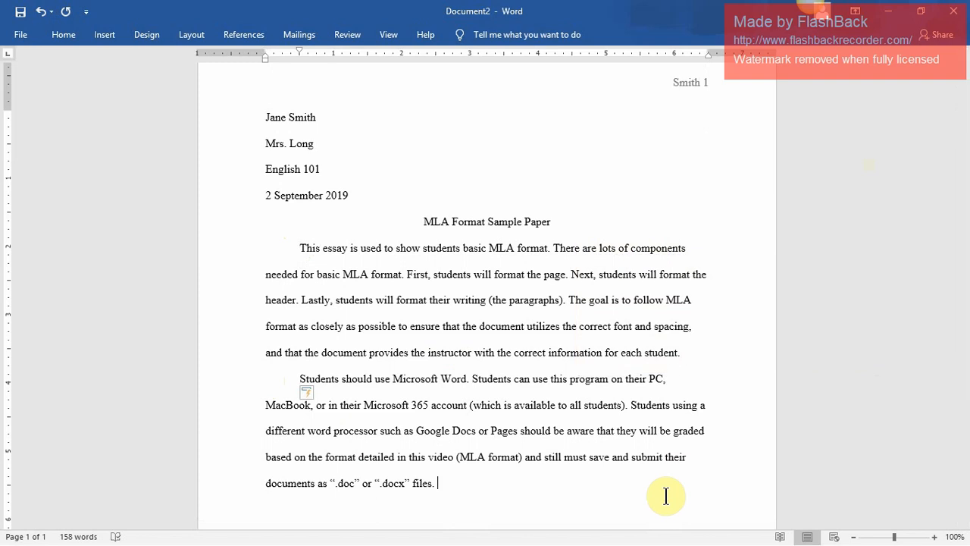
{"action": "scroll", "coordinate": [666, 496], "scroll_direction": "up", "scroll_amount": 1}
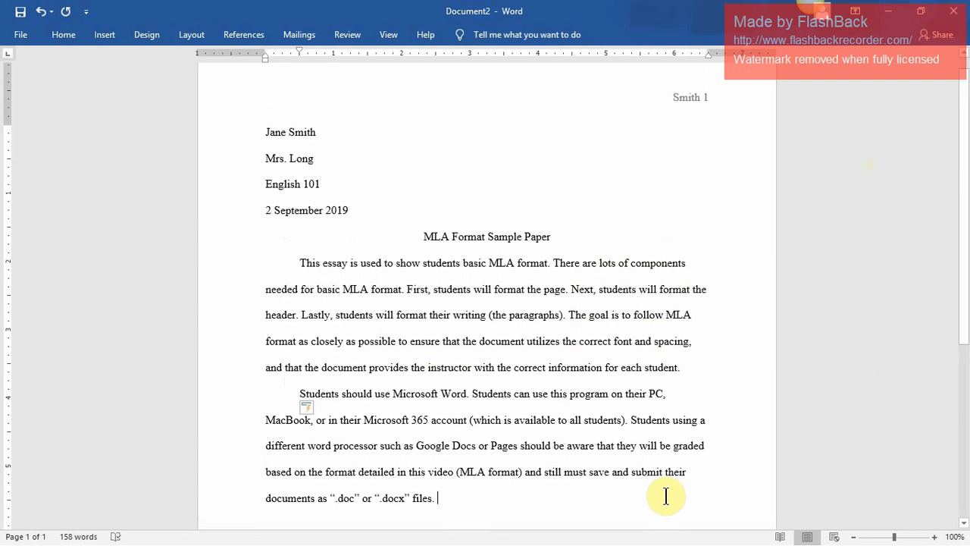